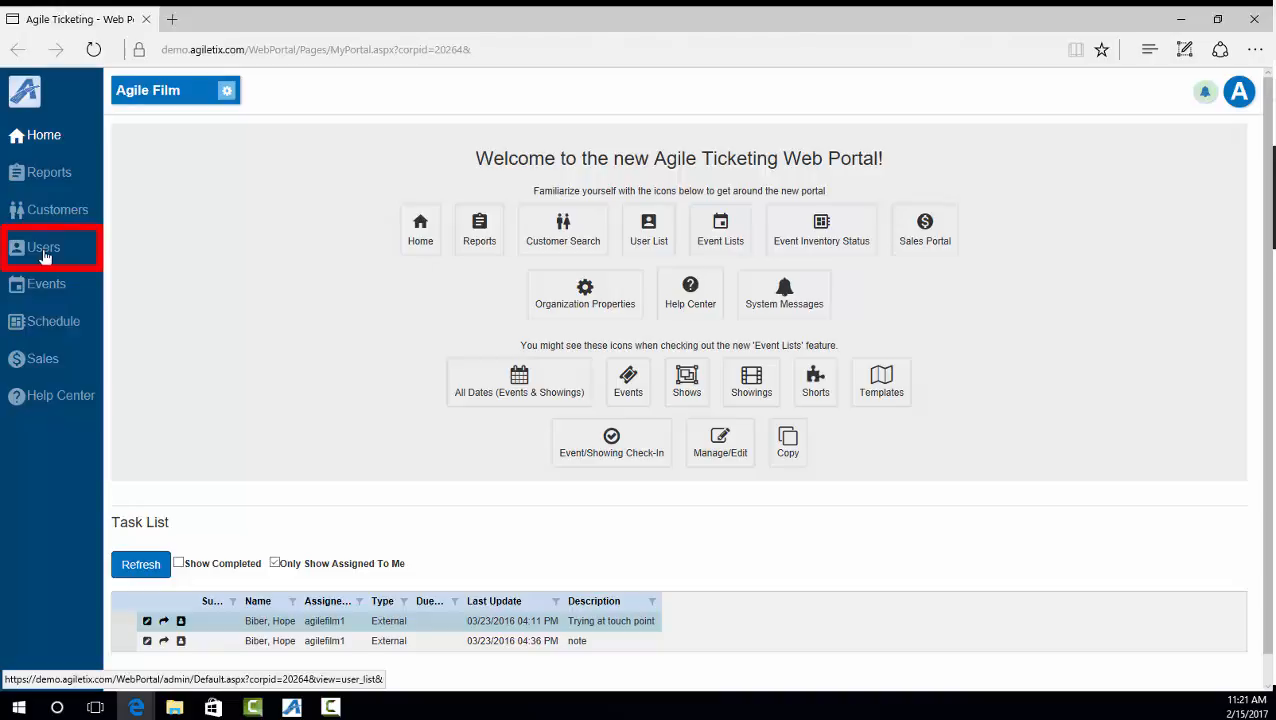
Step: Open the Users list and start a new, blank user account
{"action": "left_click", "coordinate": [44, 252]}
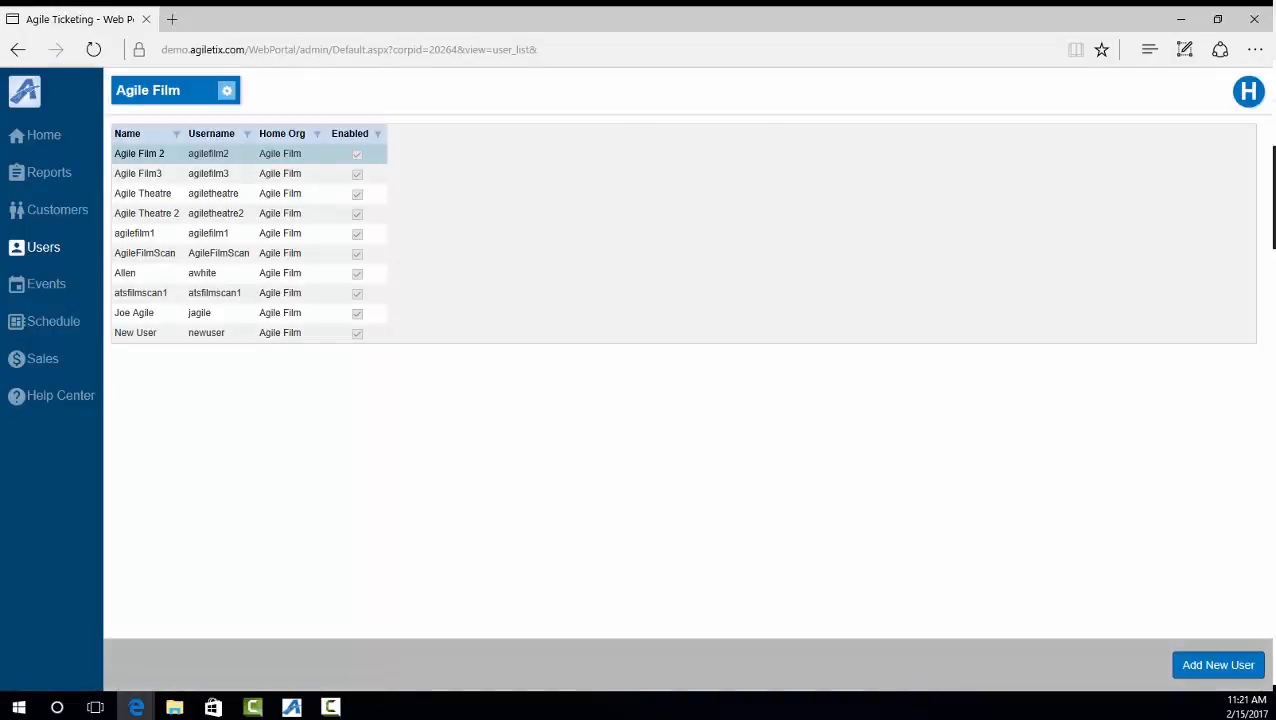
{"action": "key", "text": "F10"}
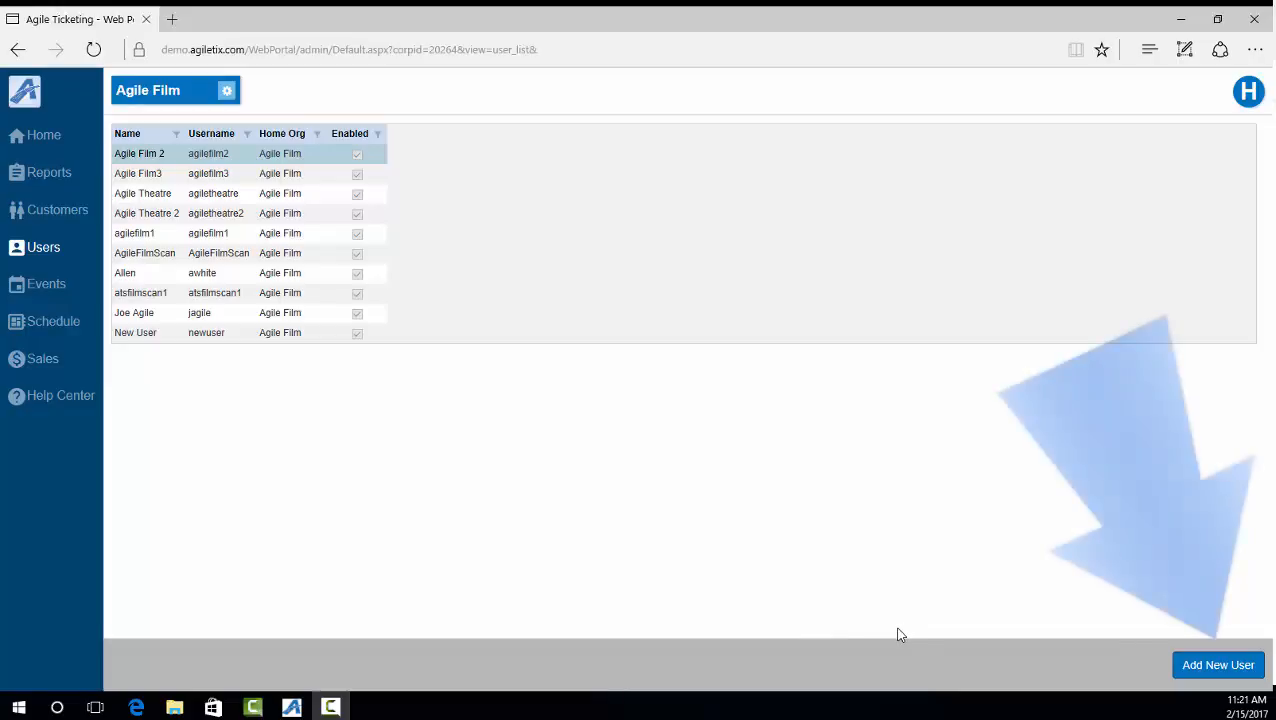
{"action": "left_click", "coordinate": [1219, 667]}
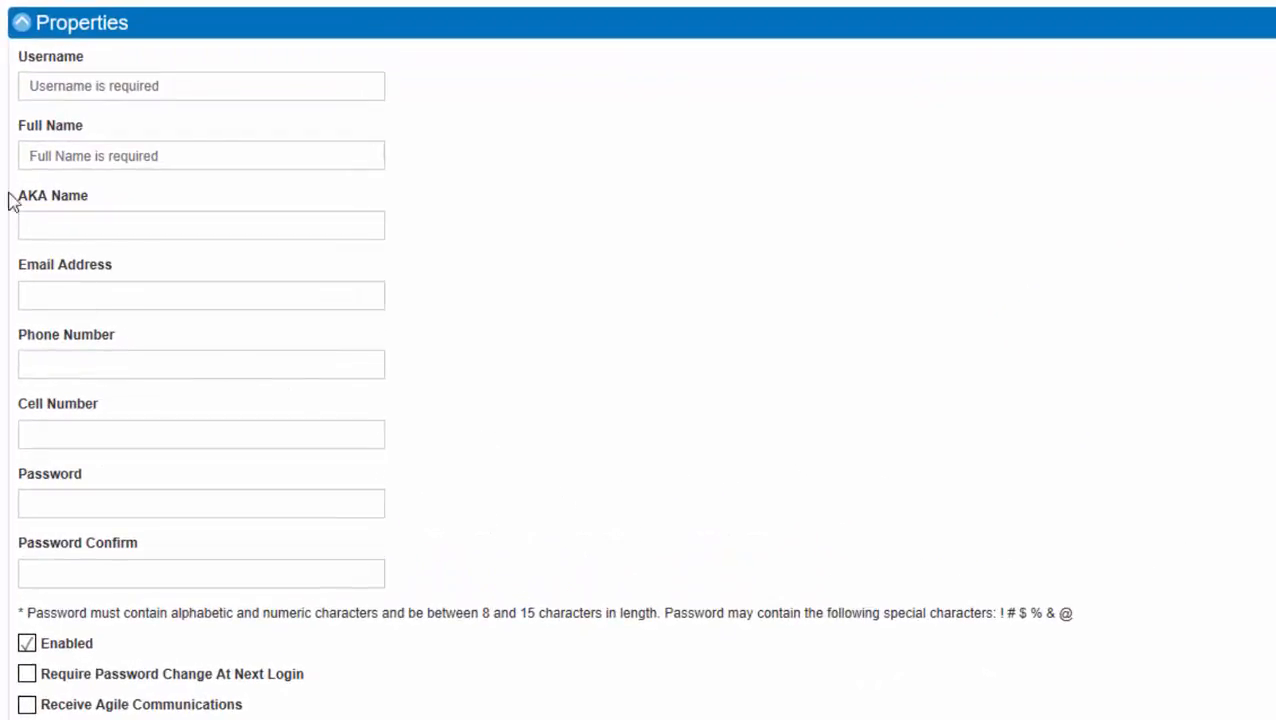
Step: Enter the new user's username, full name (correcting the surname) and AKA name on the Properties form
{"action": "left_click", "coordinate": [226, 92]}
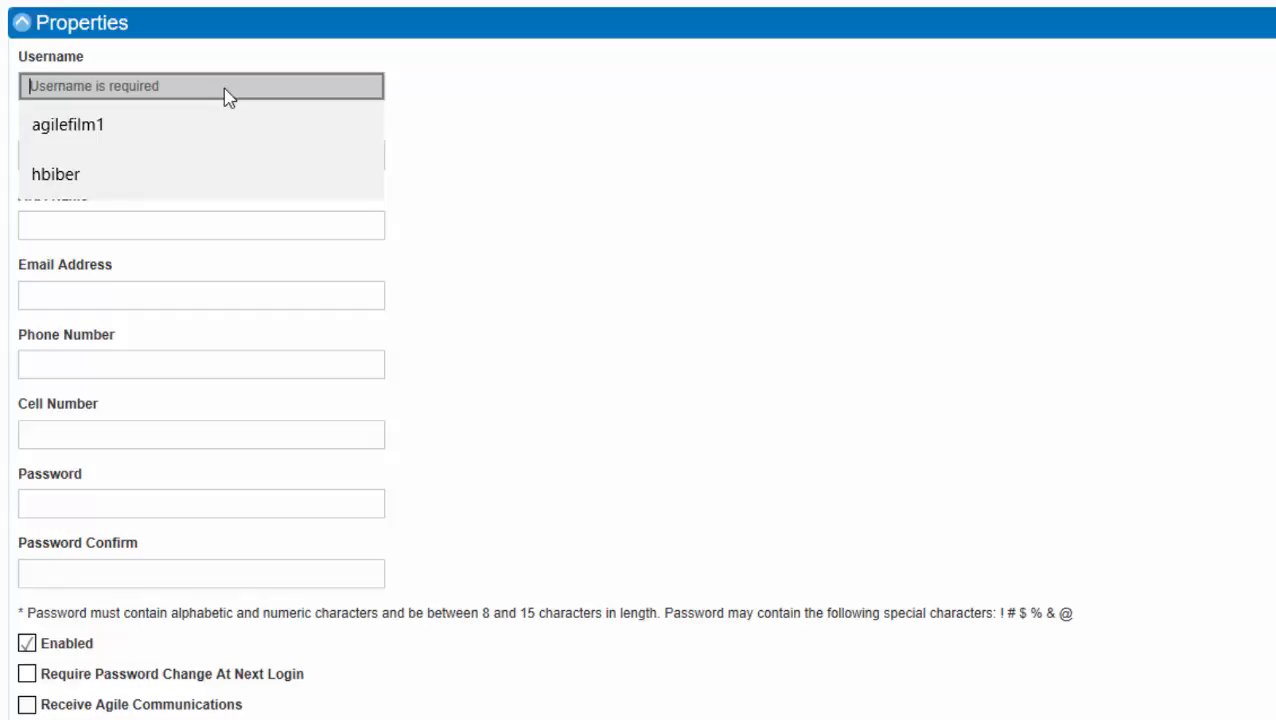
{"action": "type", "text": "hmu"}
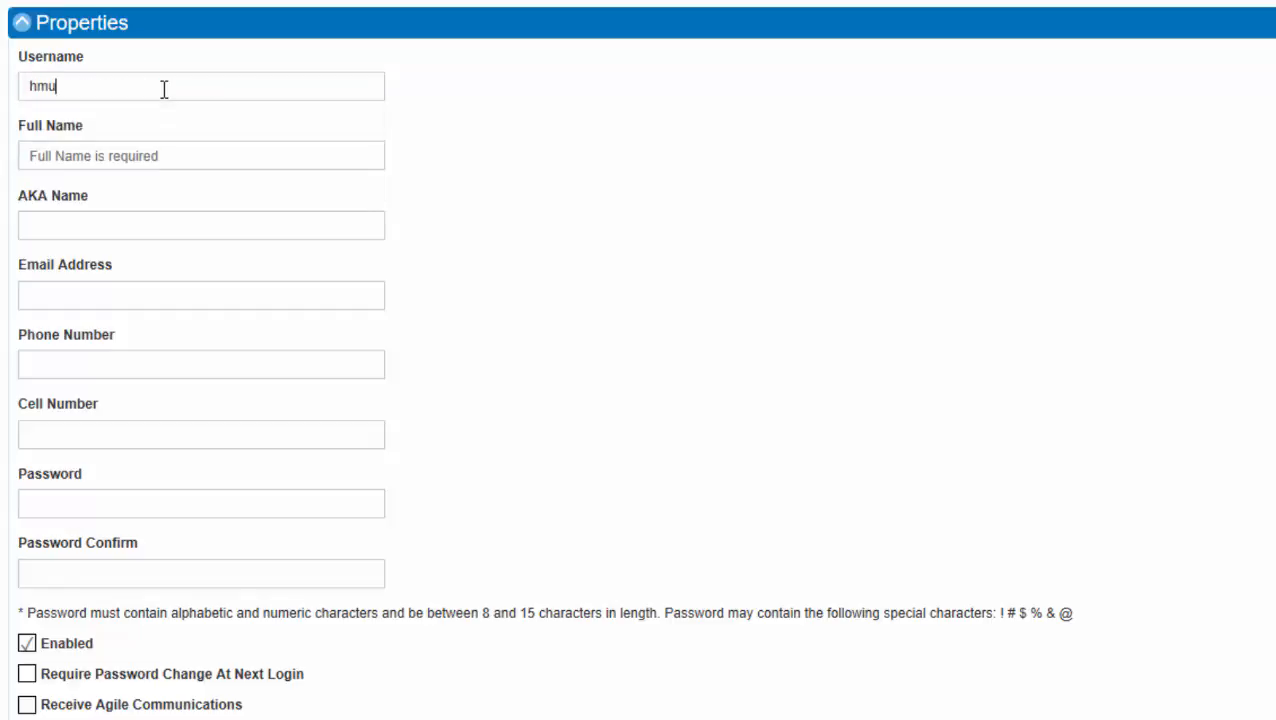
{"action": "type", "text": "nster"}
{"action": "left_click", "coordinate": [63, 152]}
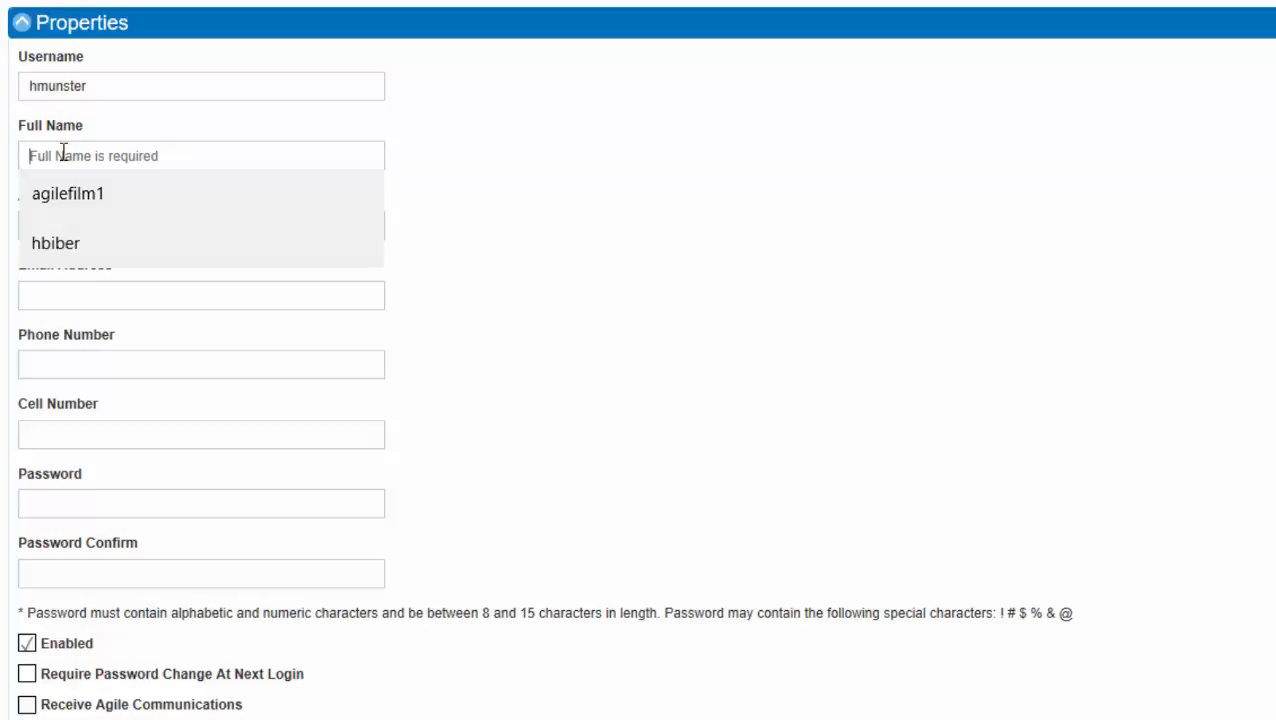
{"action": "type", "text": "Herman"}
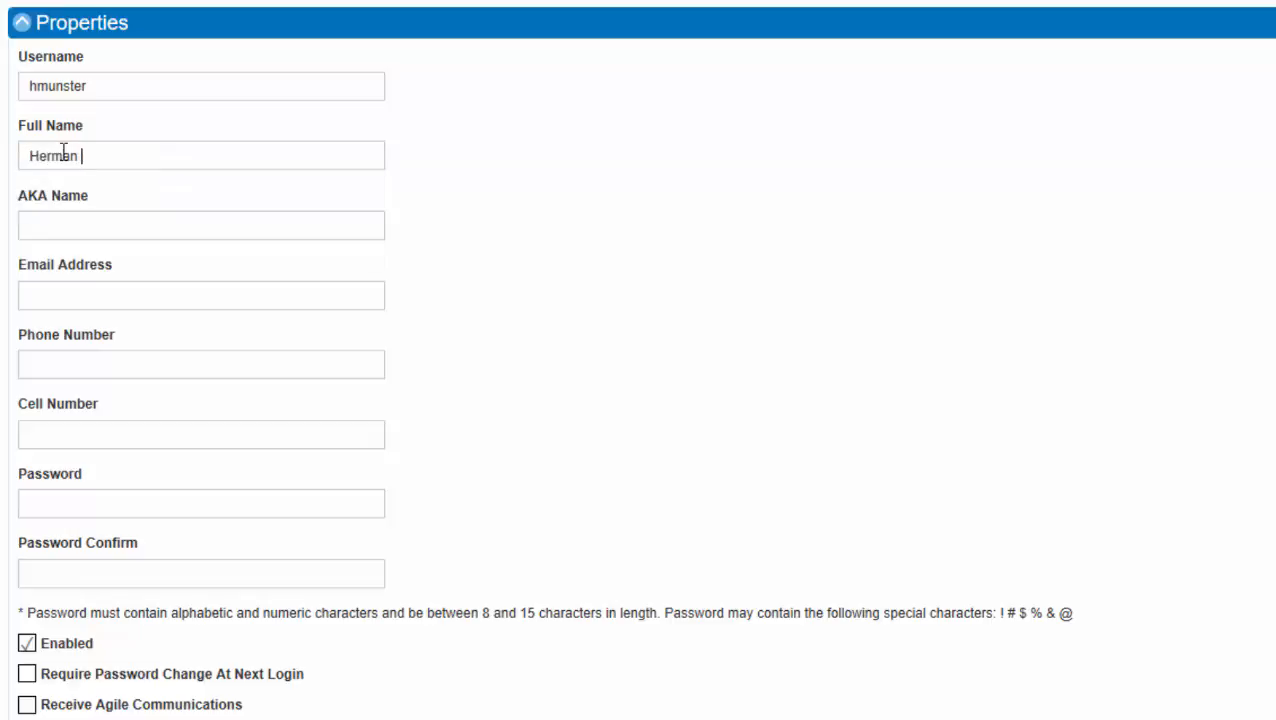
{"action": "type", "text": " Munster"}
{"action": "left_click", "coordinate": [64, 226]}
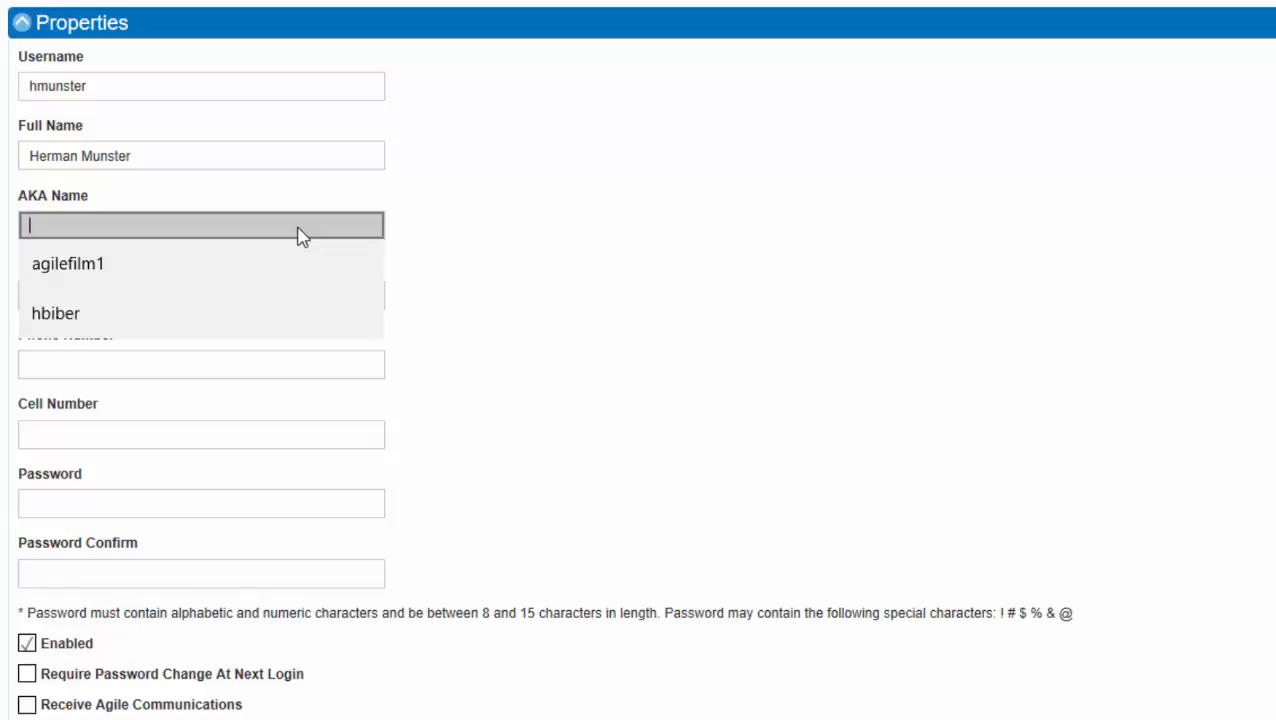
{"action": "type", "text": "Herm"}
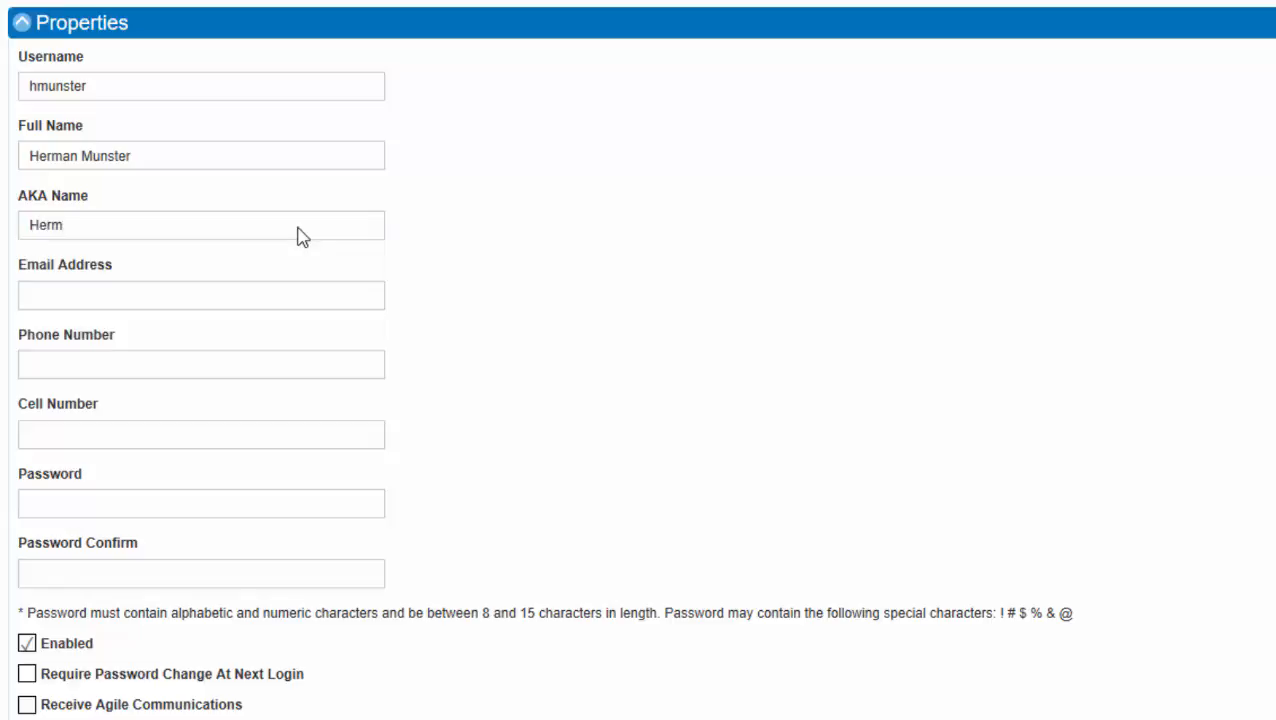
{"action": "type", "text": "an"}
Step: Fill in the user's e-mail address, phone number and cell number
{"action": "left_click", "coordinate": [236, 295]}
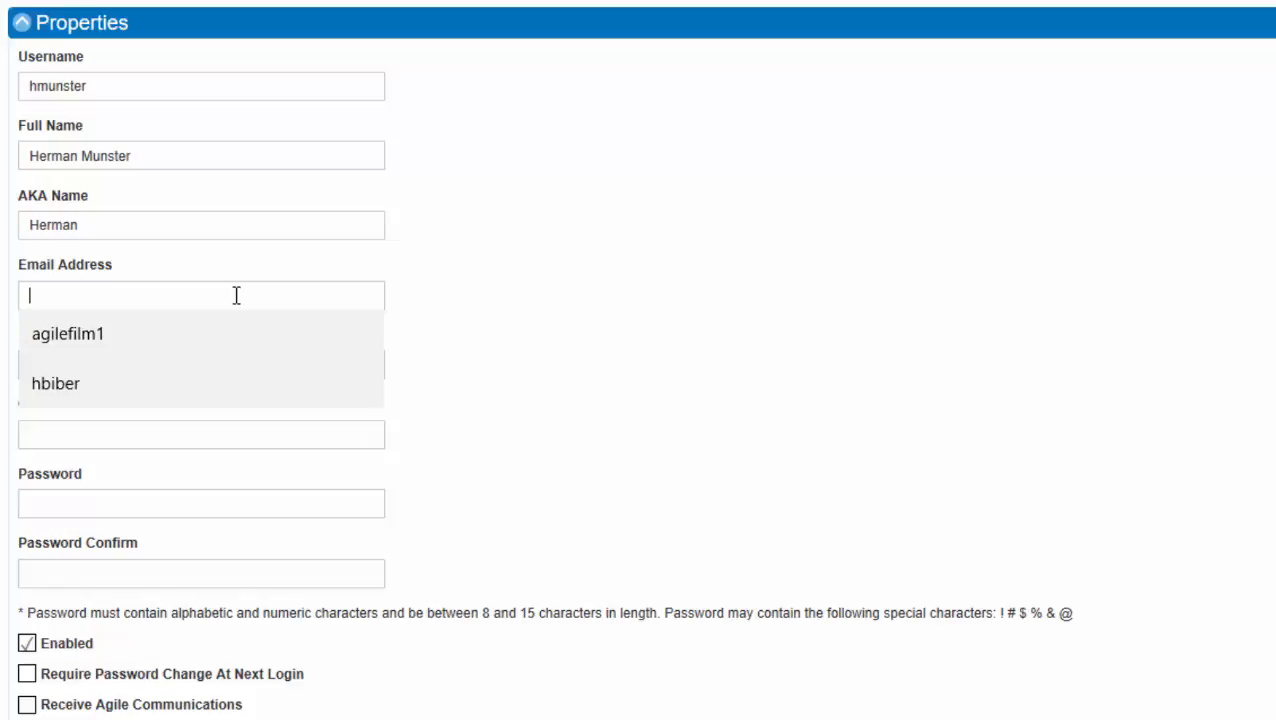
{"action": "type", "text": "hmuns"}
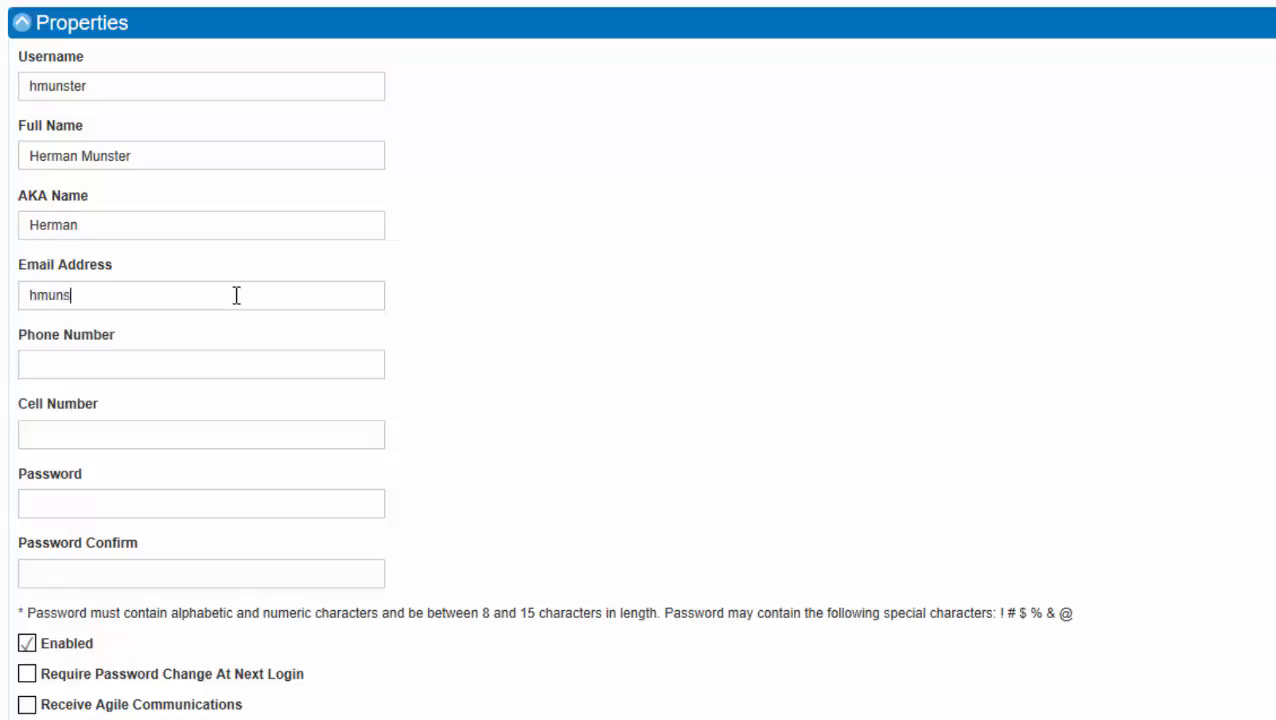
{"action": "type", "text": "ter@noreply.com"}
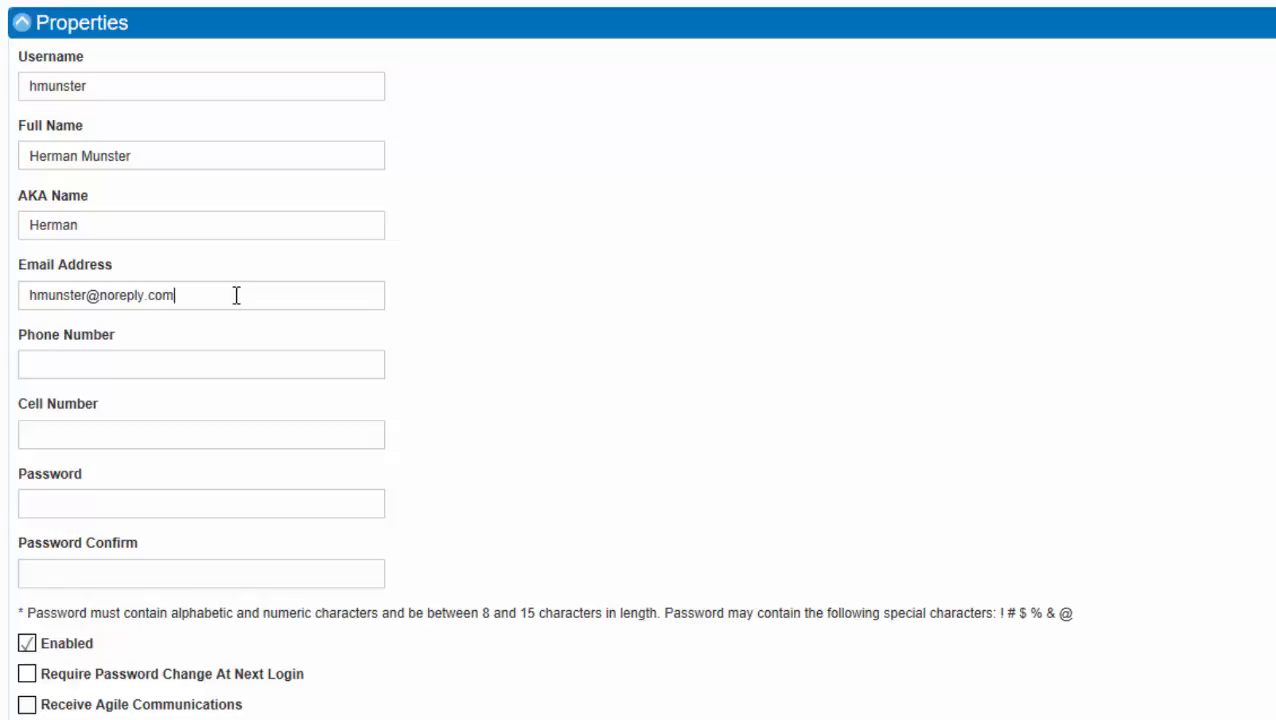
{"action": "left_click", "coordinate": [171, 356]}
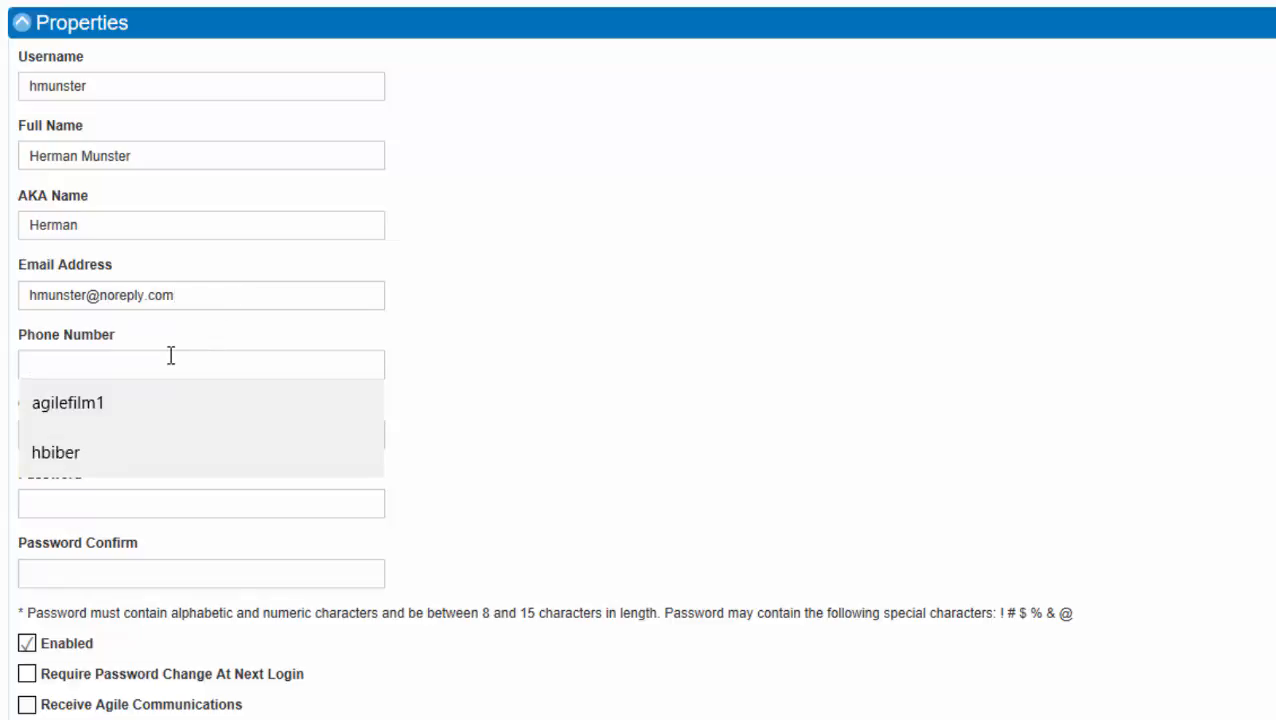
{"action": "type", "text": "111-222-3333"}
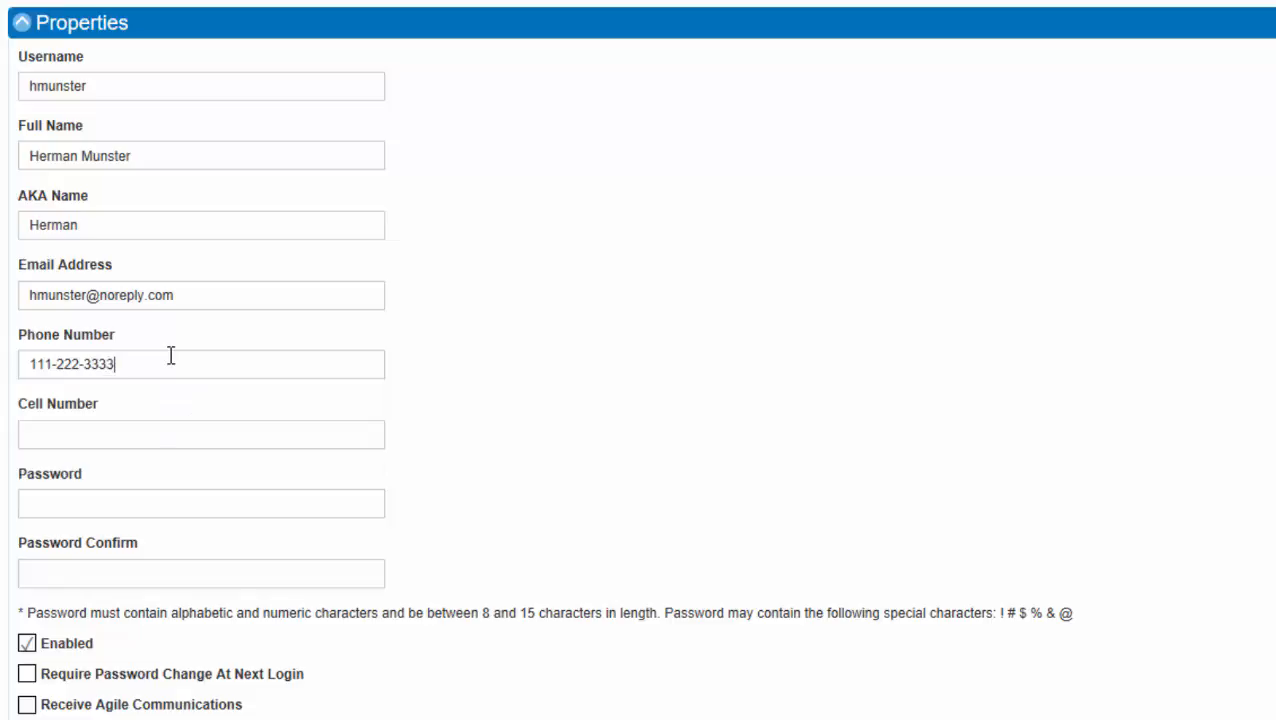
{"action": "left_click", "coordinate": [131, 433]}
{"action": "type", "text": "555-666-7777"}
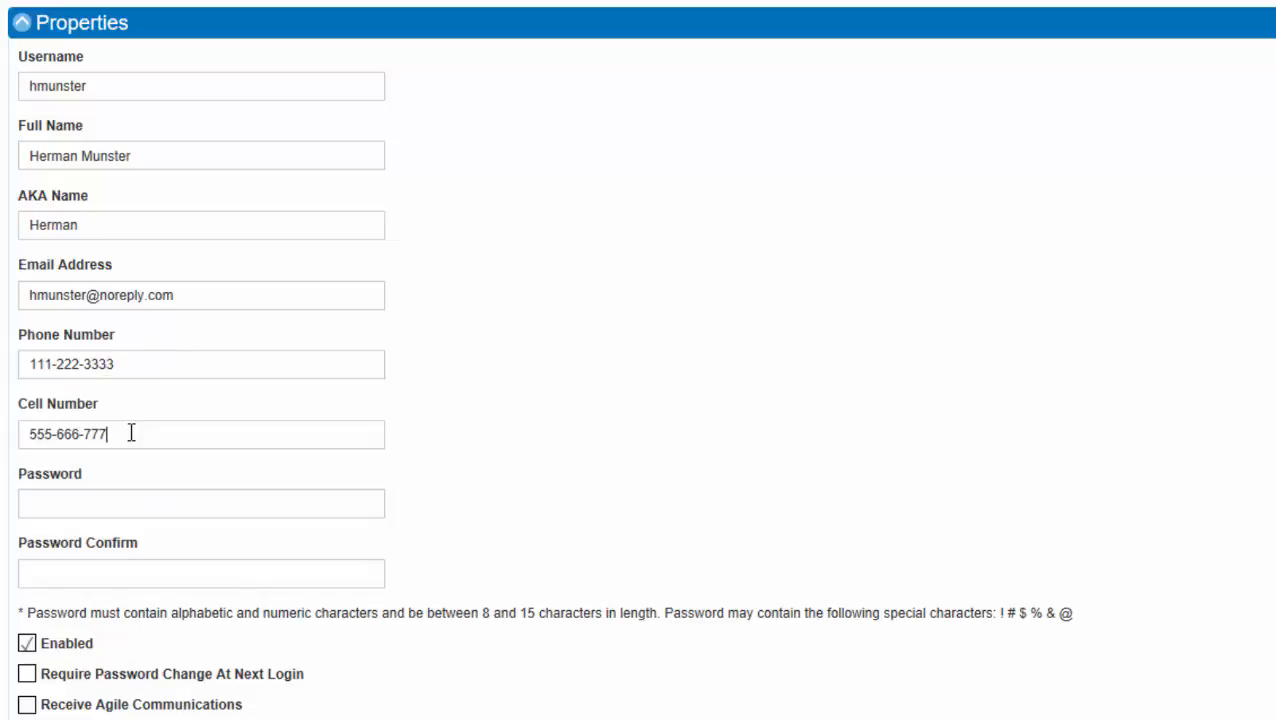
{"action": "left_click", "coordinate": [104, 502]}
Step: Turn on Require Password Change At Next Login for the new user
{"action": "scroll", "coordinate": [680, 375], "scroll_direction": "down", "scroll_amount": 3}
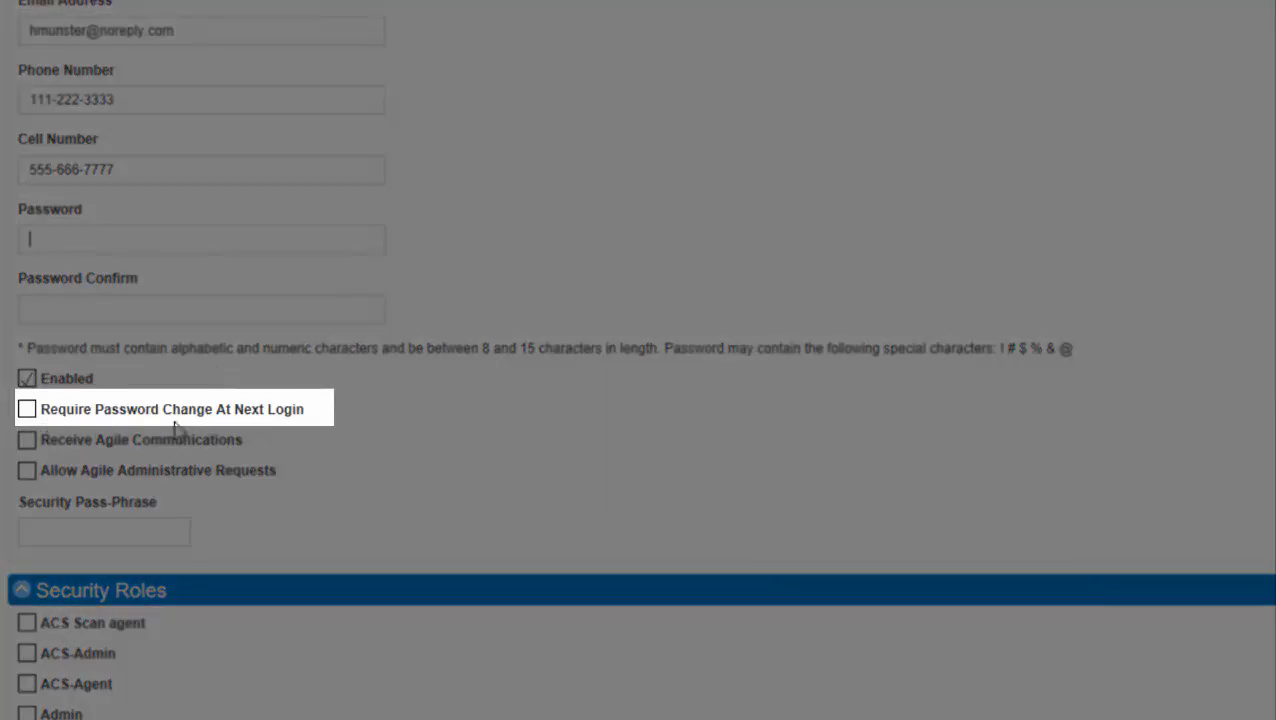
{"action": "left_click", "coordinate": [28, 411]}
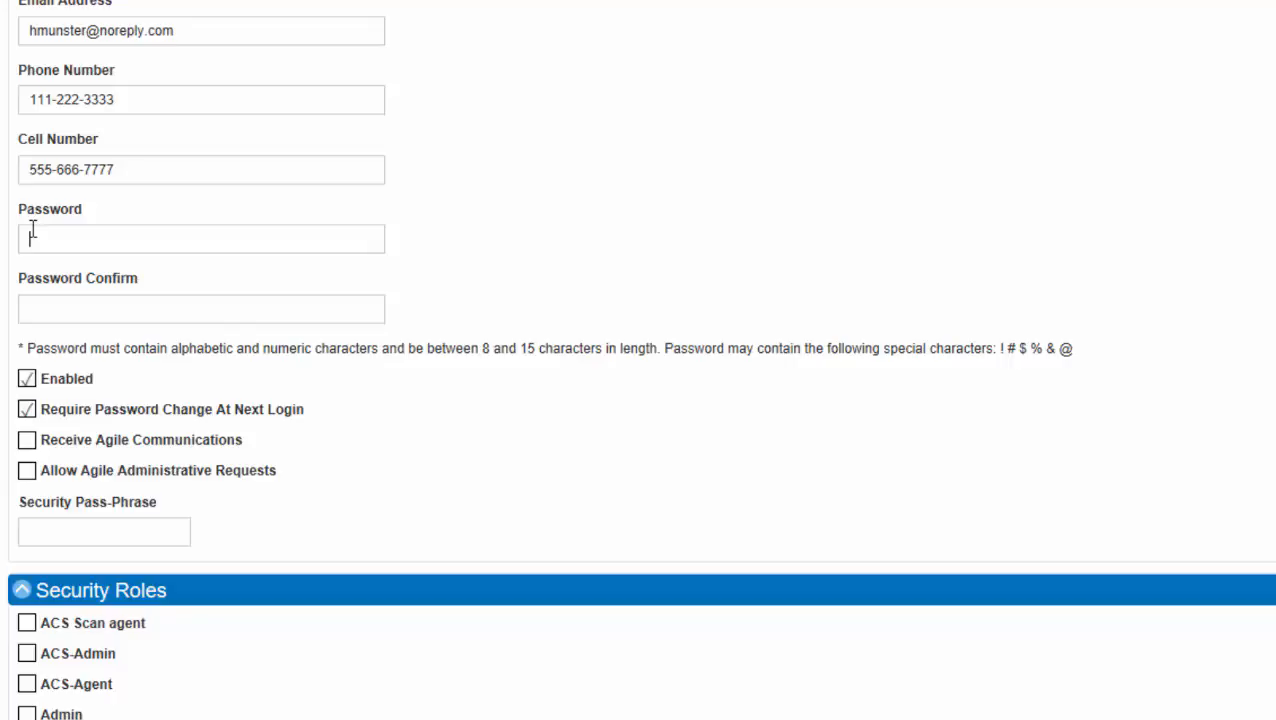
Step: Enter the account password, retype it, and type it again in Password Confirm
{"action": "type", "text": "•••••••••••"}
{"action": "left_click", "coordinate": [56, 312]}
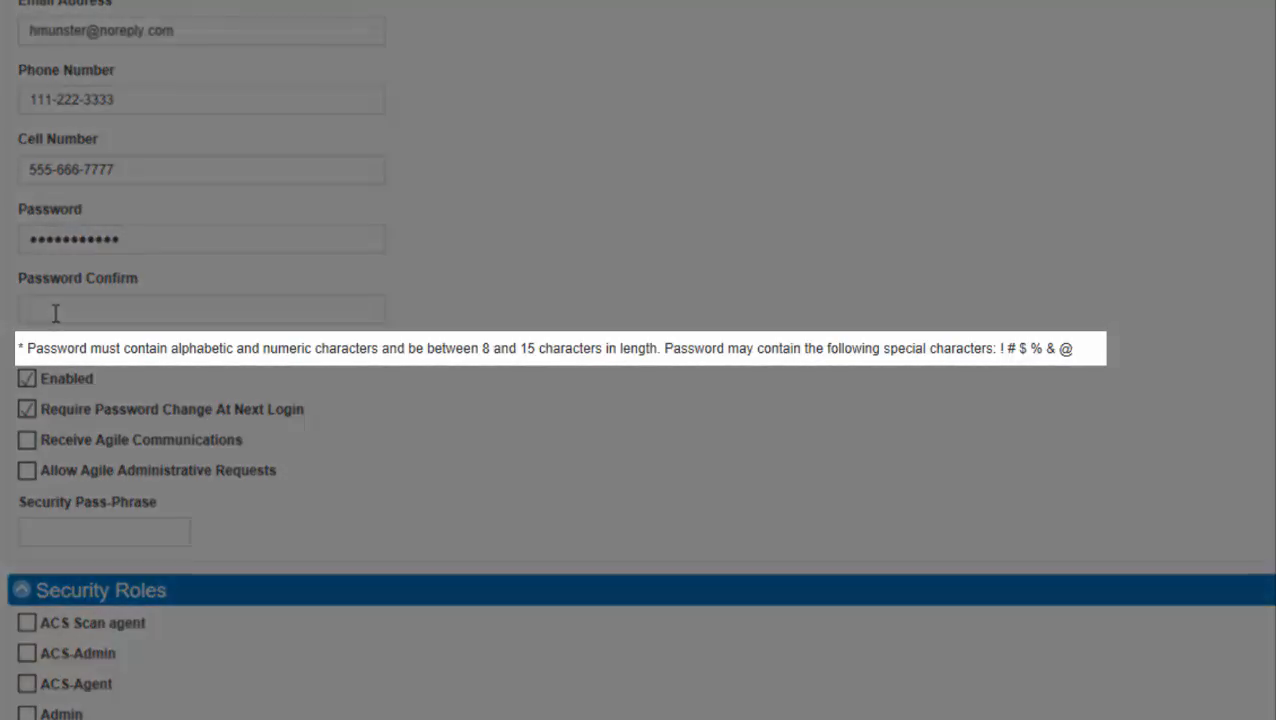
{"action": "double_click", "coordinate": [136, 246]}
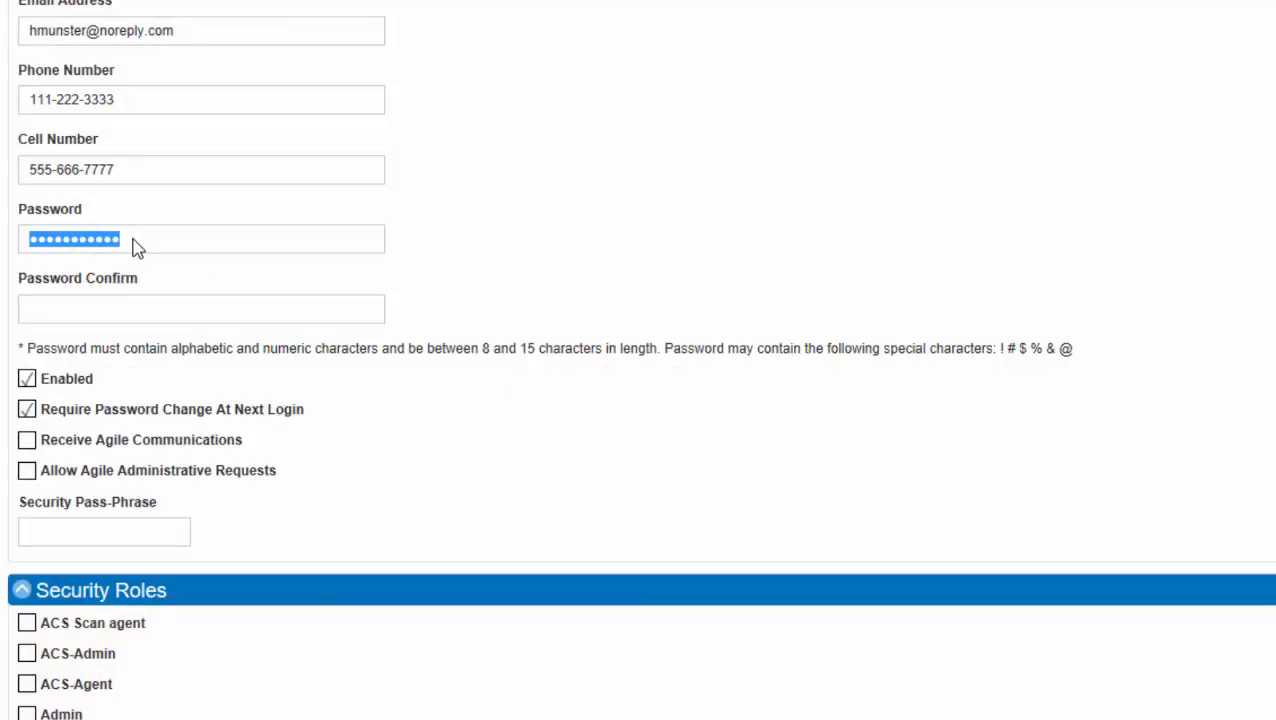
{"action": "key", "text": "BackSpace"}
{"action": "type", "text": "•••••"}
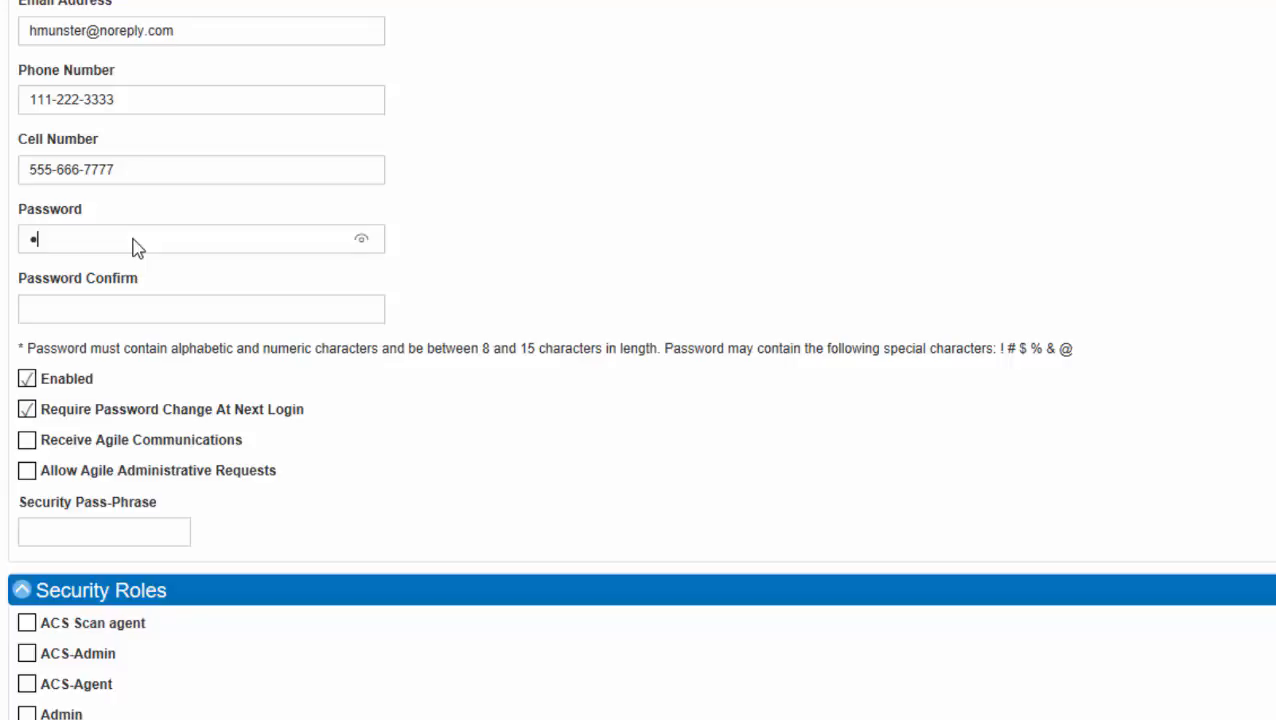
{"action": "type", "text": "•••••••"}
{"action": "left_click", "coordinate": [80, 312]}
{"action": "type", "text": "••••••"}
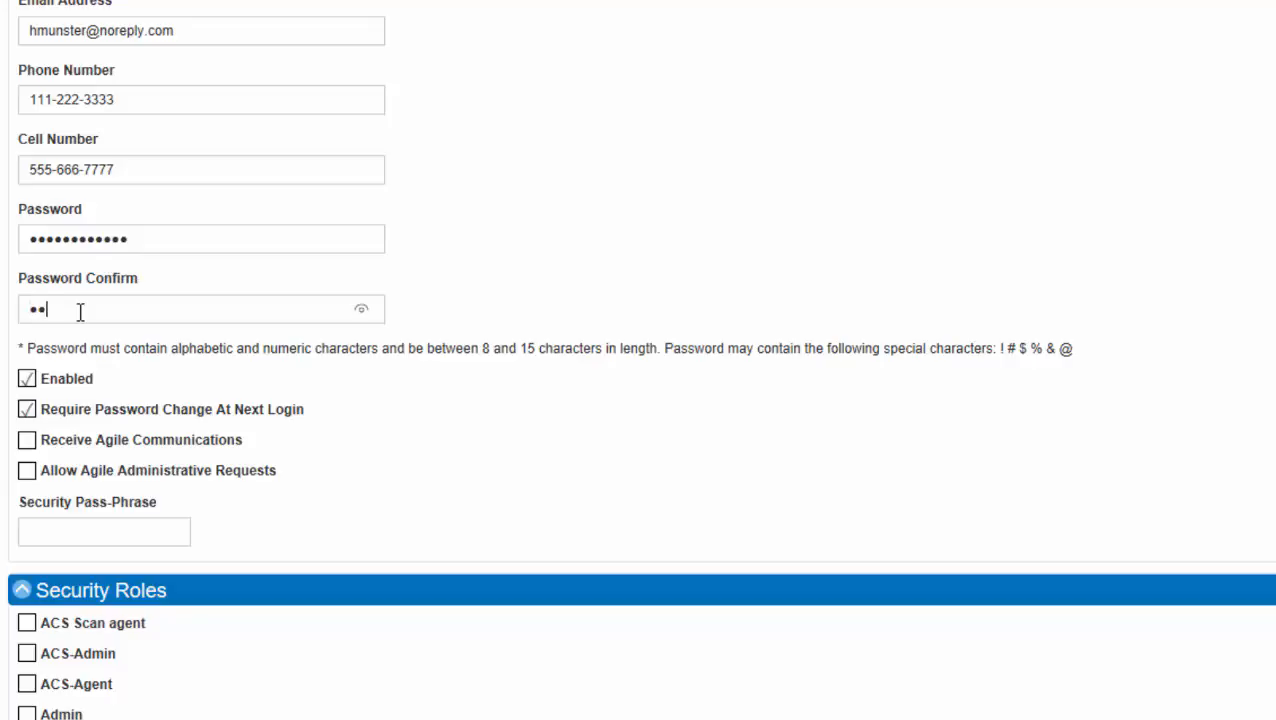
{"action": "type", "text": "••••••"}
Step: Enable Receive Agile Communications and Allow Agile Administrative Requests for the user
{"action": "left_click", "coordinate": [27, 442]}
{"action": "left_click", "coordinate": [27, 472]}
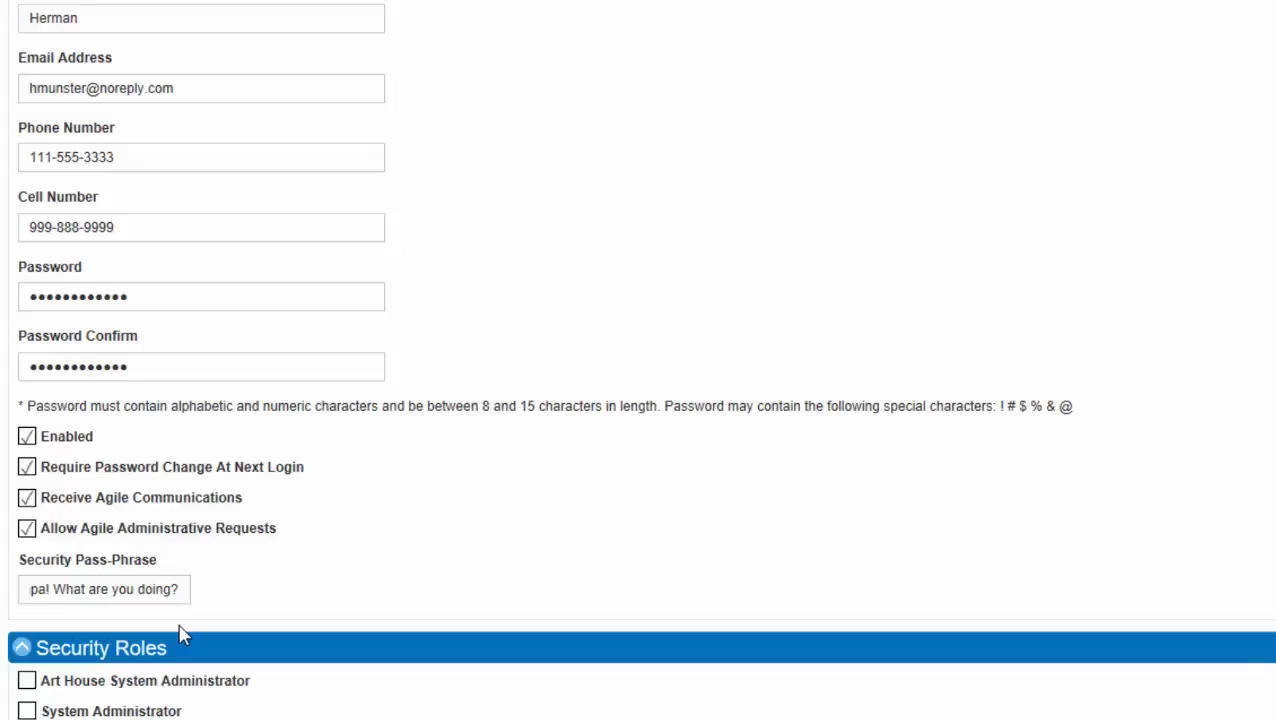
Step: Grant the Art House System Administrator role and save the new user account
{"action": "left_click", "coordinate": [27, 681]}
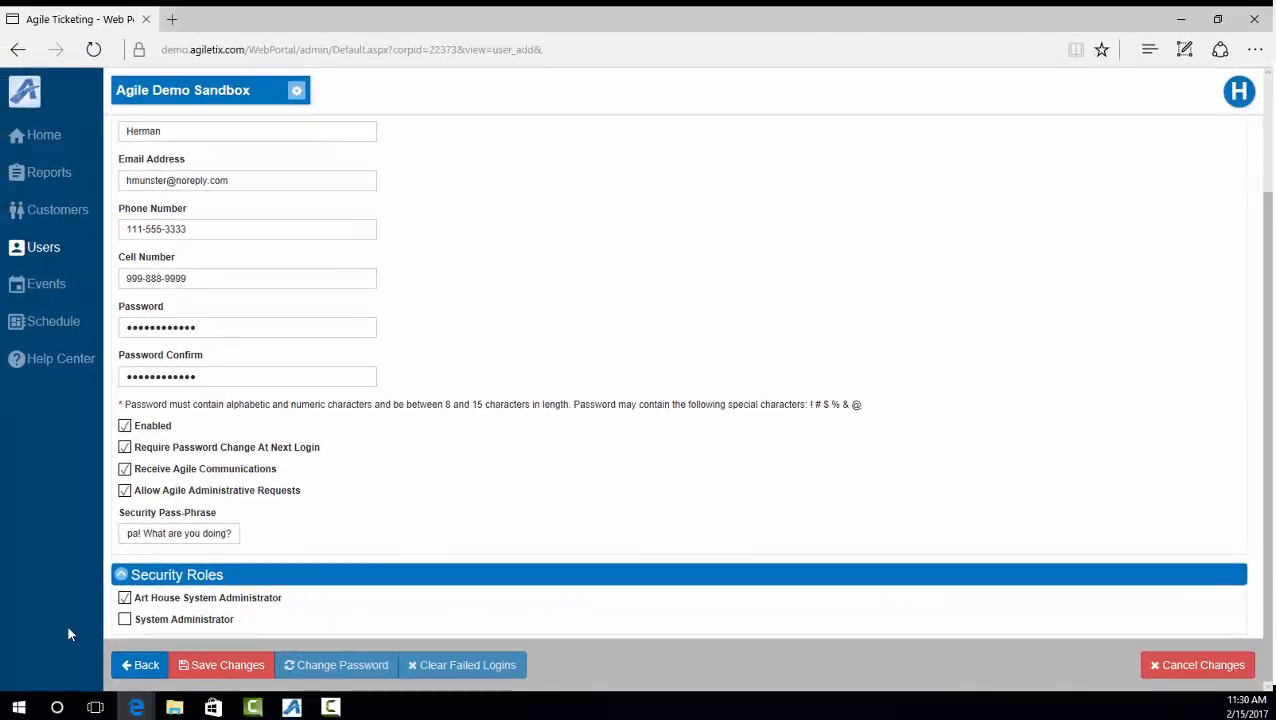
{"action": "left_click", "coordinate": [218, 665]}
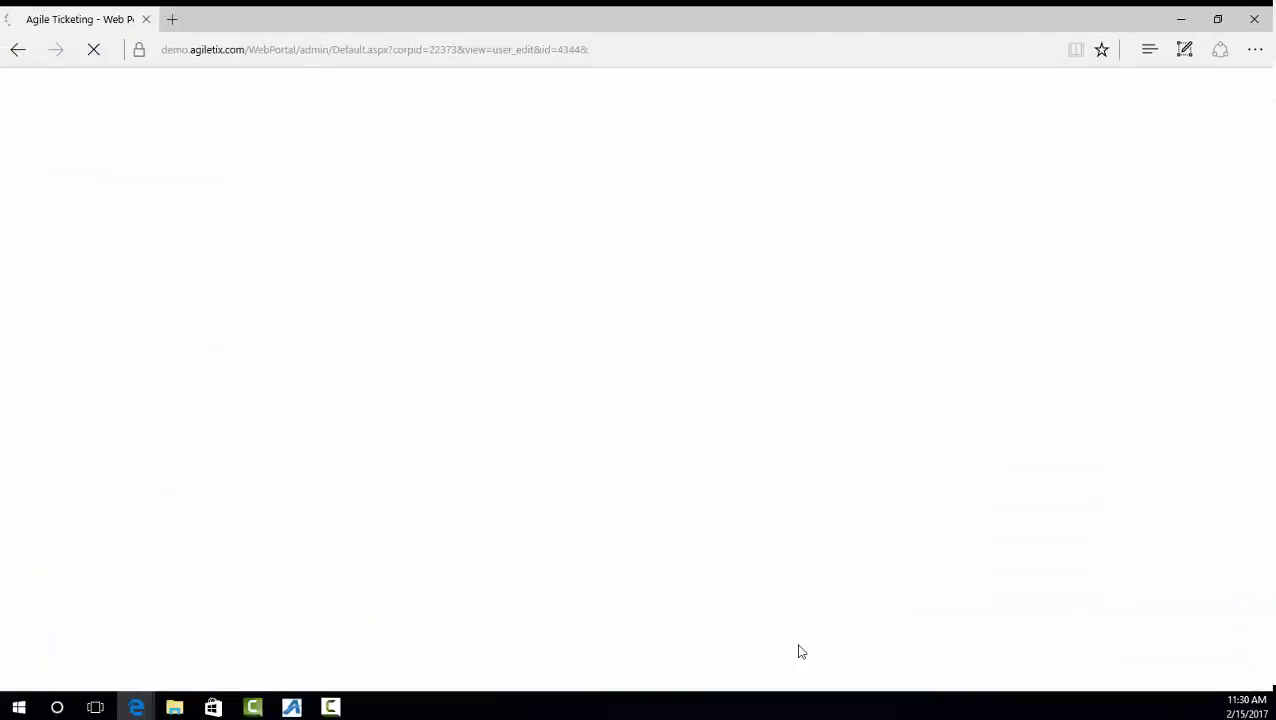